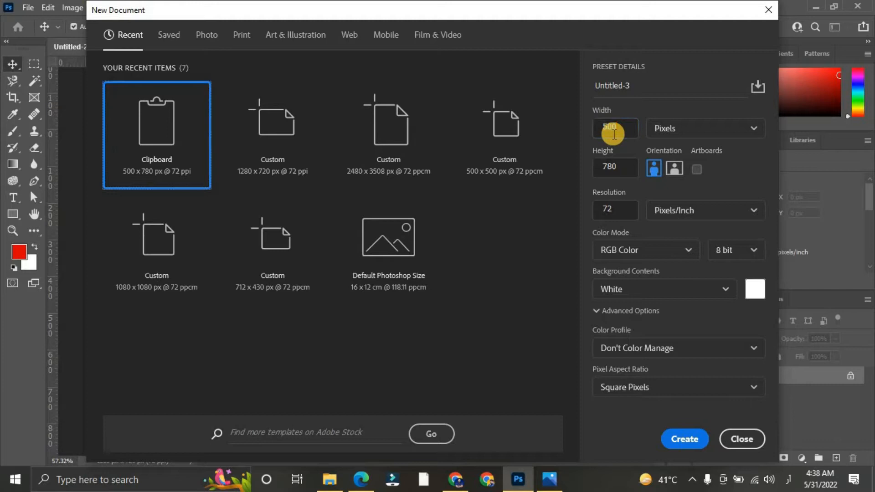
- Create a new white RGB document 1280 pixels wide and 1280 pixels high at 72 pixels per inch
text(12)
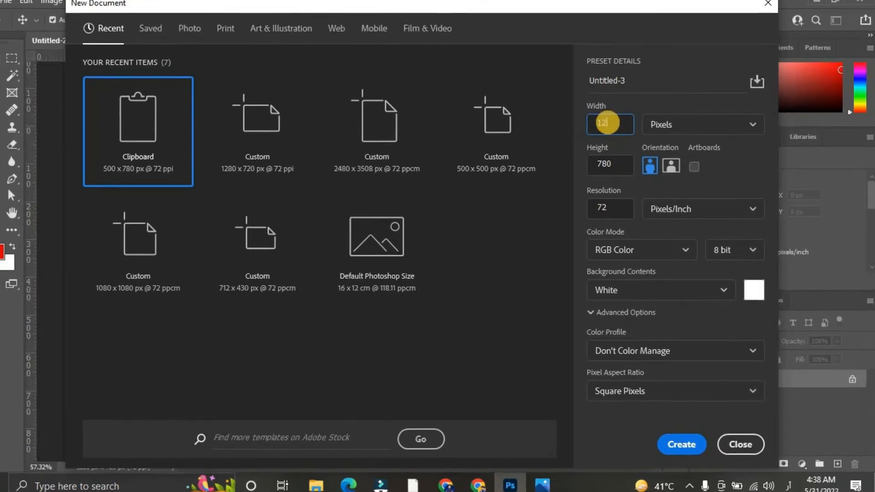
text(80)
click(597, 157)
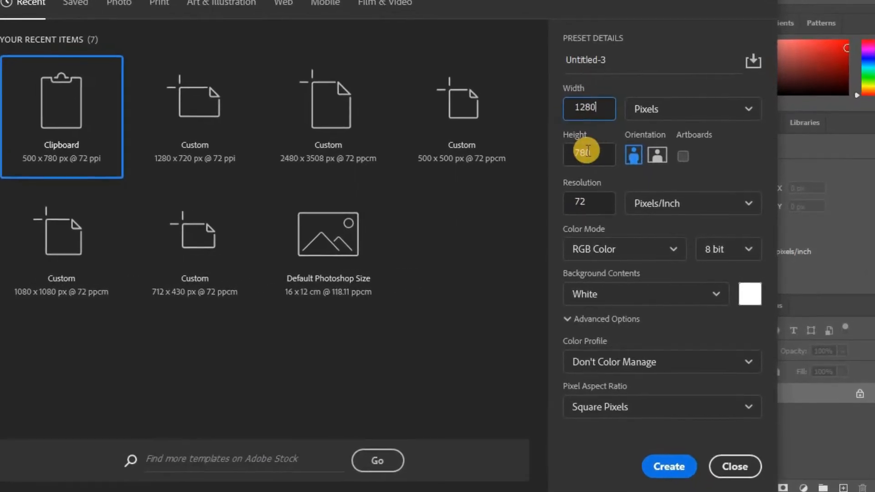
text(1280)
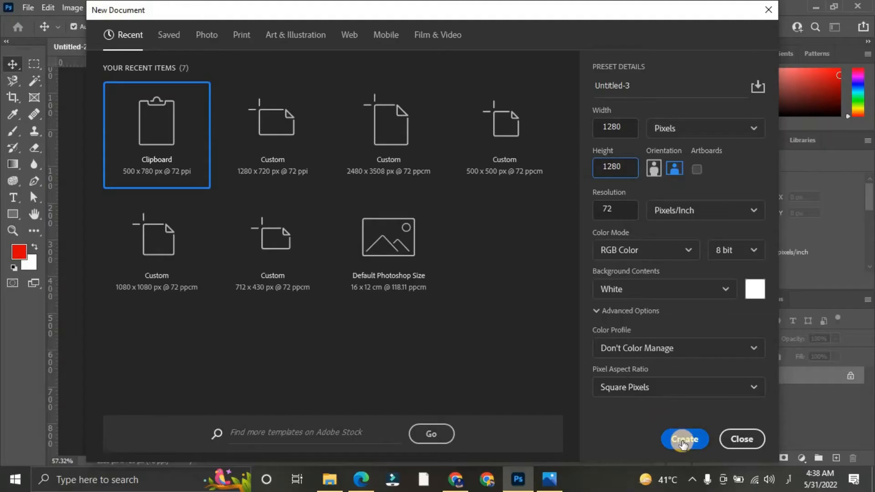
click(682, 441)
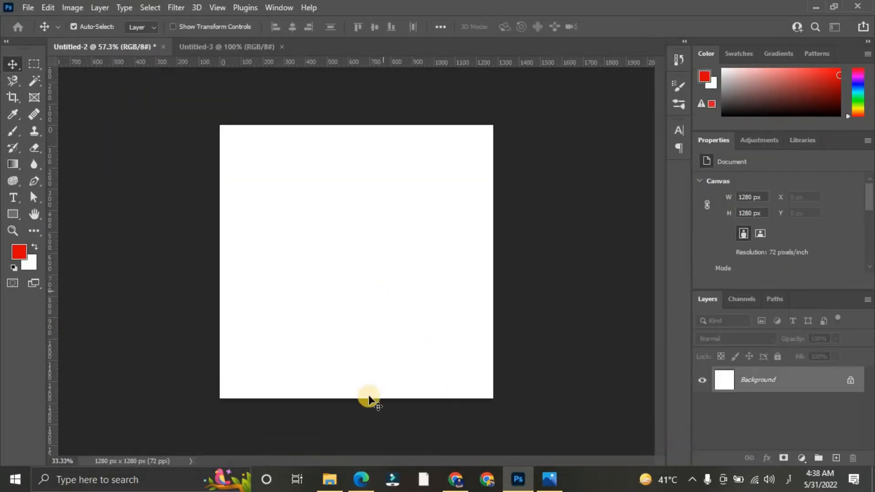
- Place the photo of the woman in the black hat and scale it to about 1328 × 2070 px, filling the canvas
click(329, 479)
drag(332, 109, 401, 365)
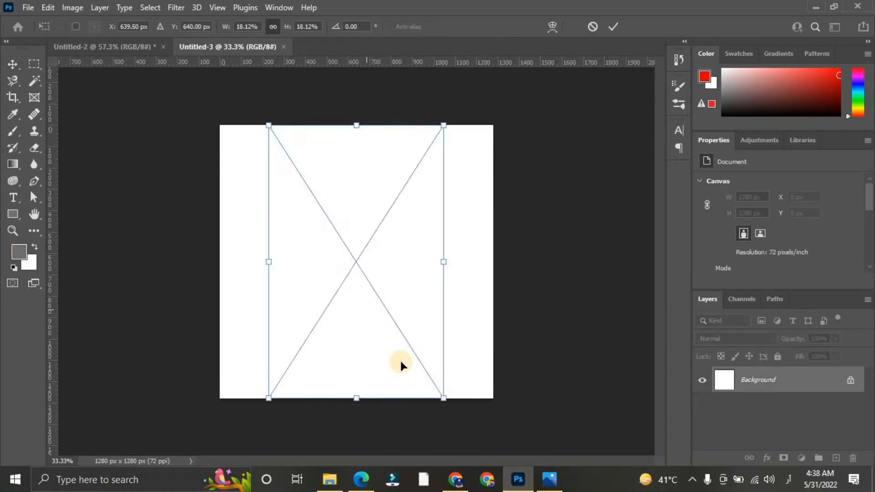
drag(446, 400, 623, 487)
mouse_move(380, 225)
mouse_down()
mouse_move(387, 258)
mouse_move(387, 229)
mouse_up()
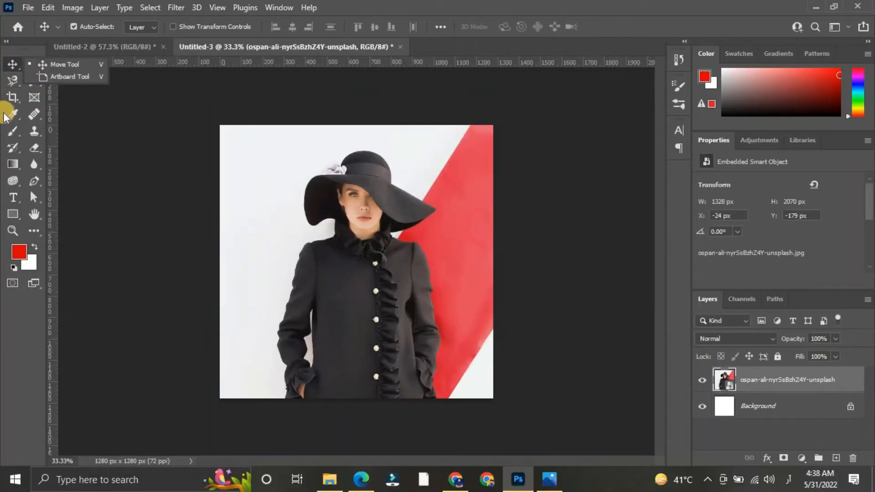
- Select the red background shape beside the woman with the Magic Wand and copy it to a new layer
click(35, 80)
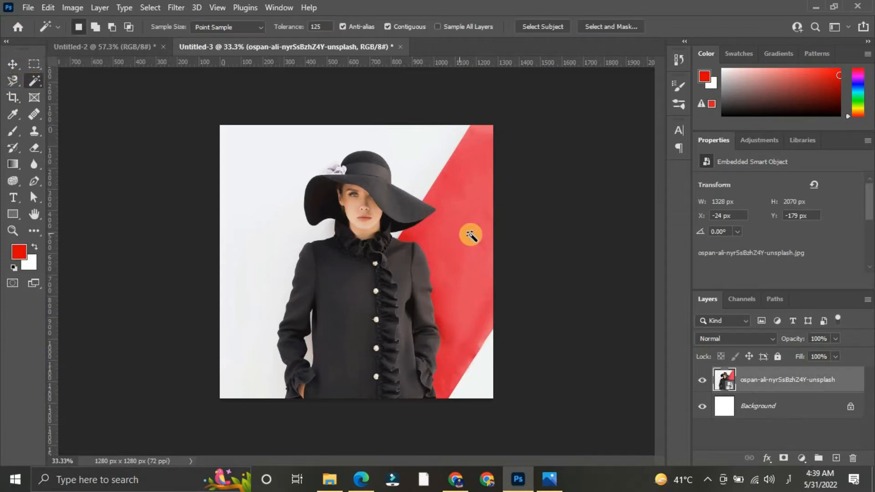
click(471, 234)
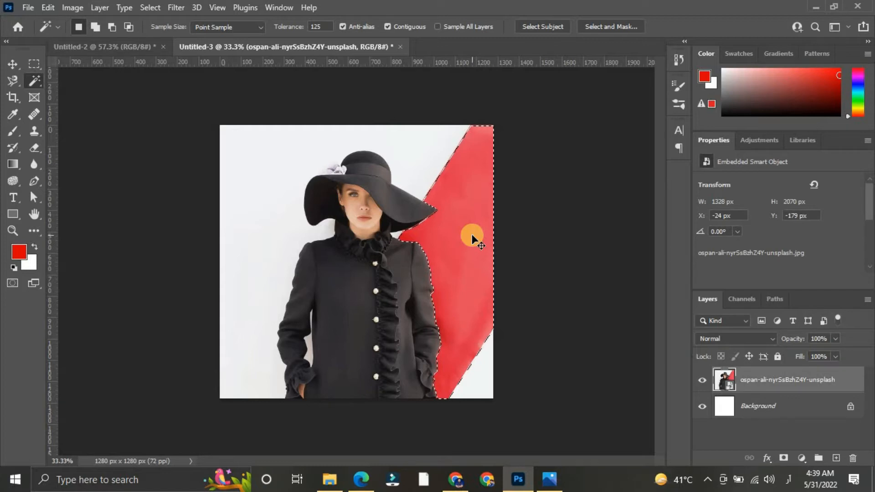
key(ctrl+j)
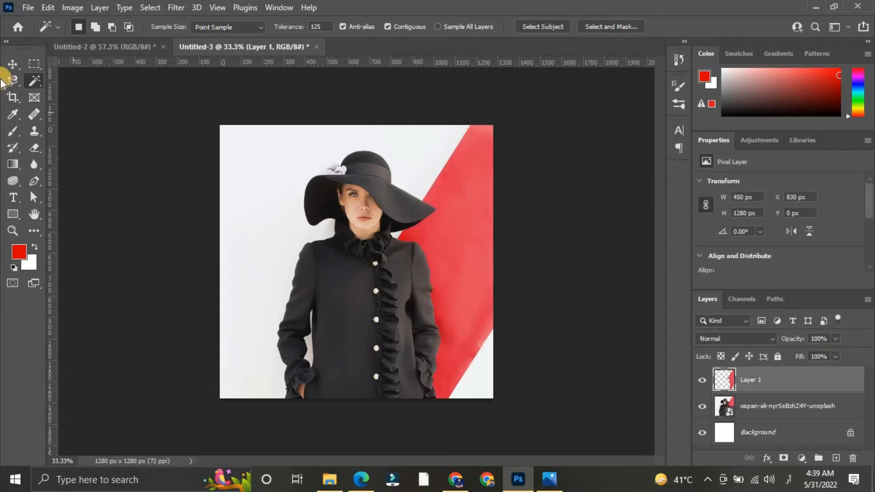
click(12, 66)
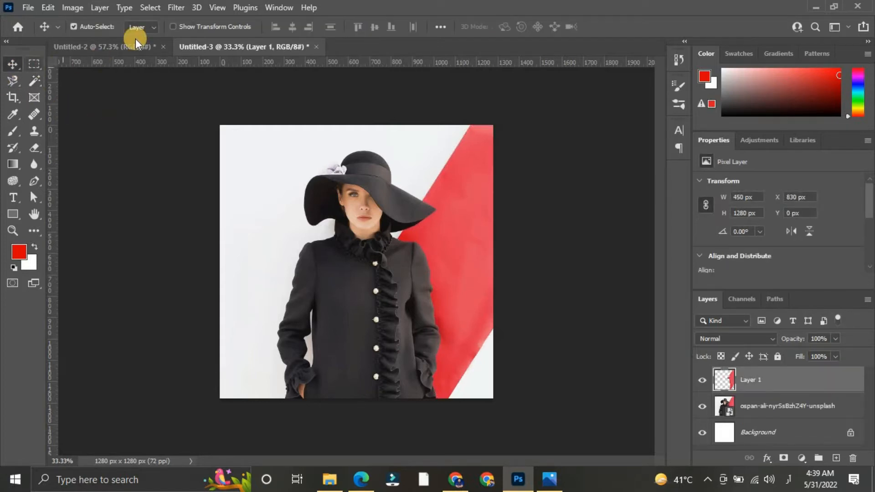
click(69, 8)
mouse_move(157, 40)
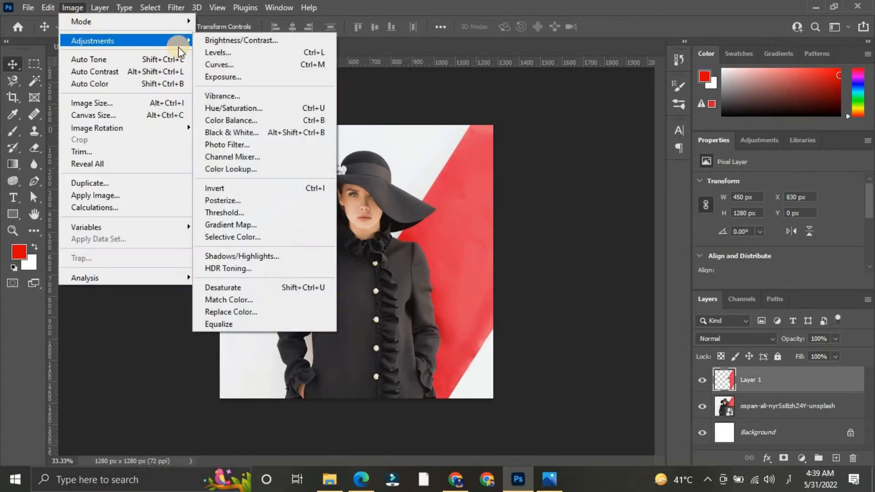
click(235, 105)
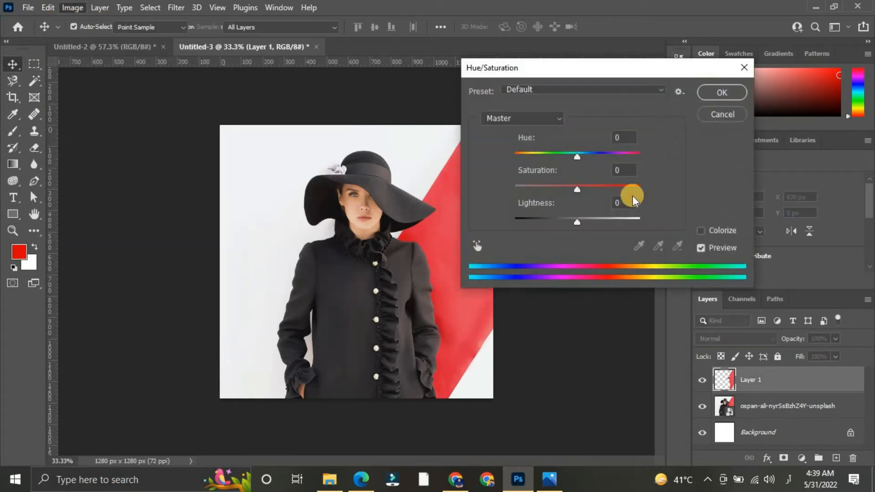
click(600, 186)
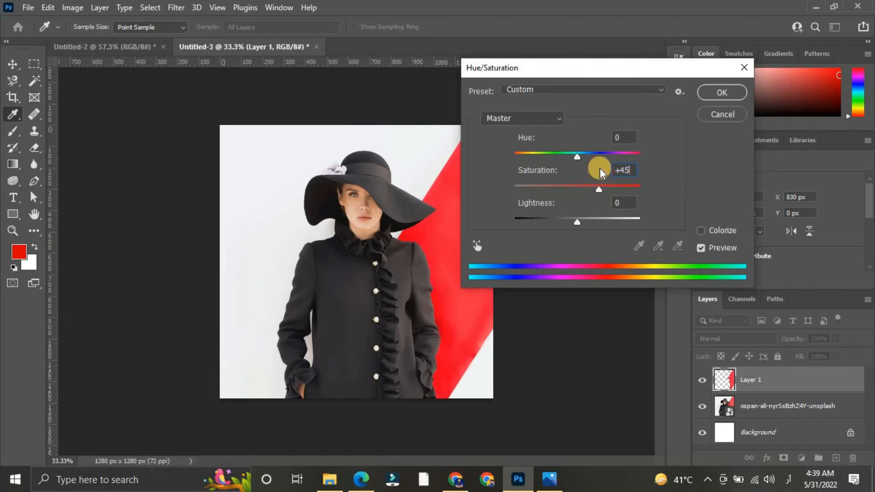
drag(596, 74, 689, 64)
mouse_move(669, 144)
mouse_down()
mouse_move(615, 147)
mouse_move(731, 149)
mouse_move(669, 151)
mouse_up()
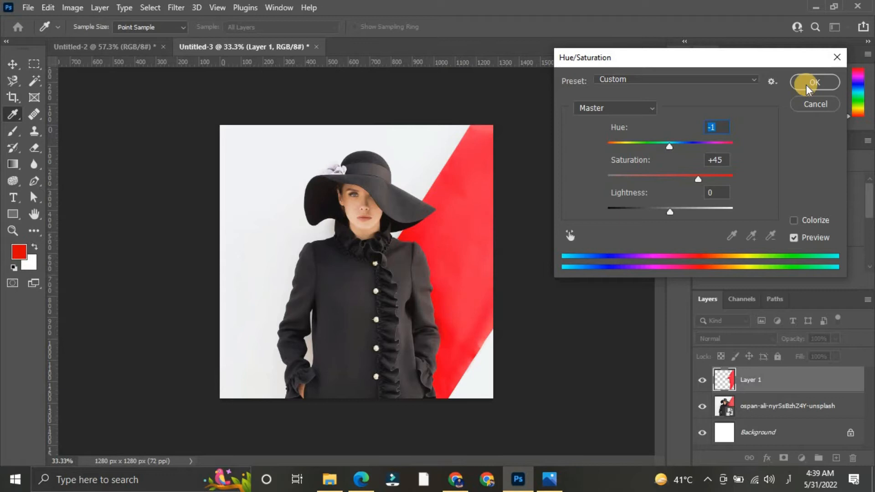
click(701, 143)
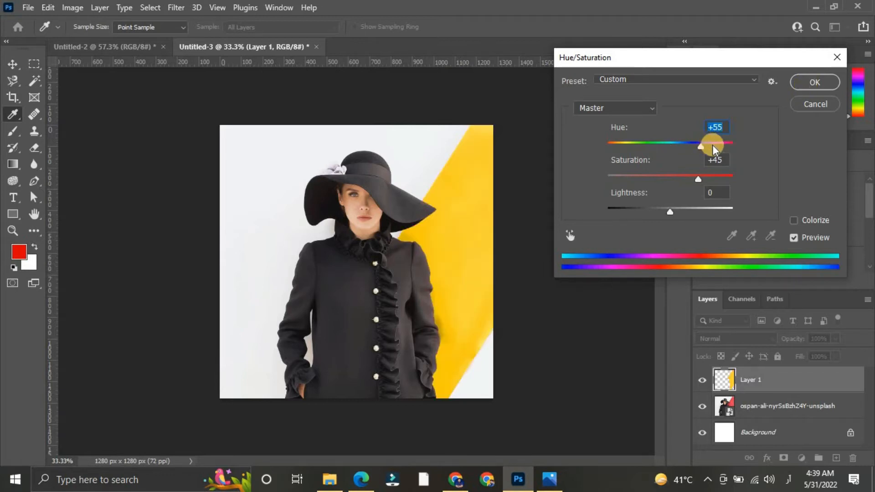
drag(712, 145, 669, 146)
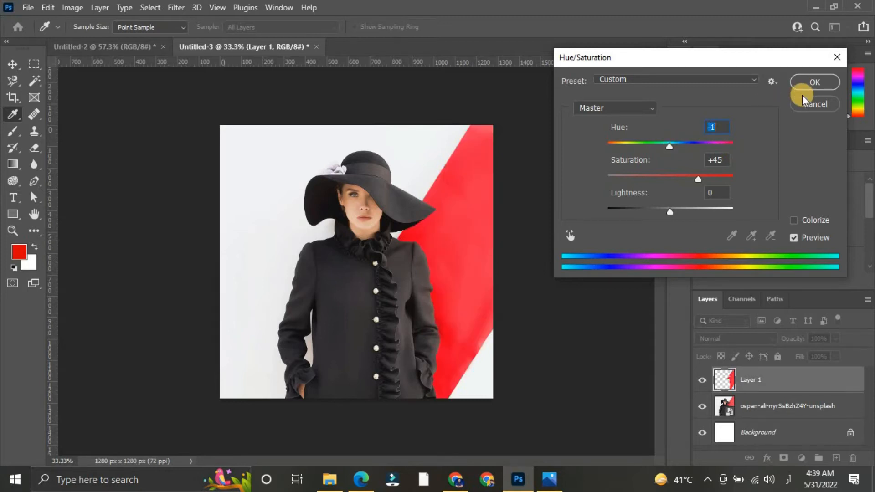
click(803, 104)
key(v)
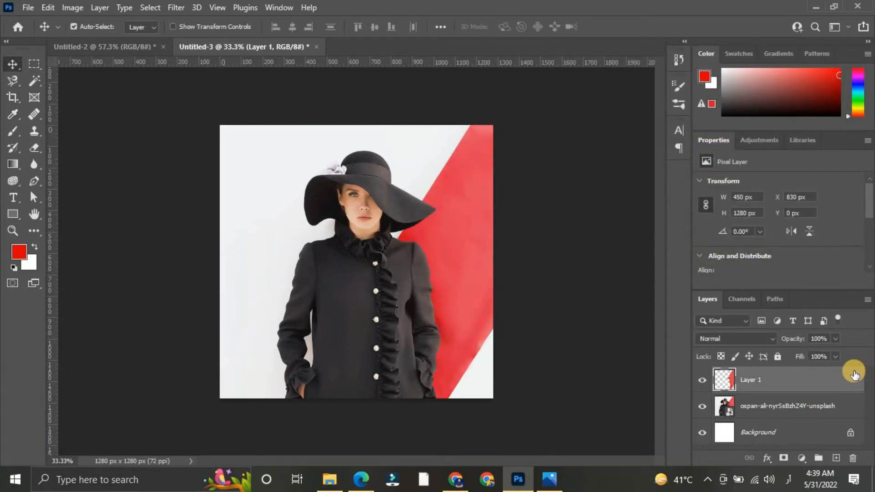
- Add a Gradient Overlay to the copied red shape's layer using the light-to-medium blue gradient preset
double_click(855, 375)
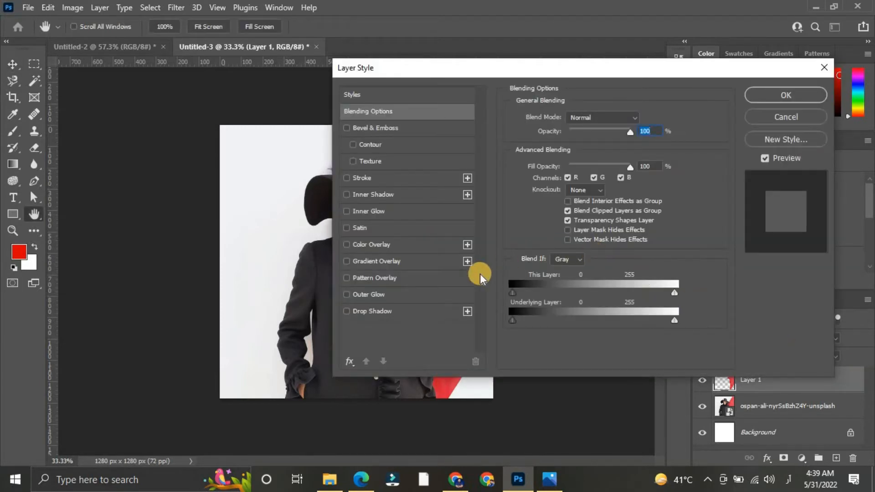
click(412, 261)
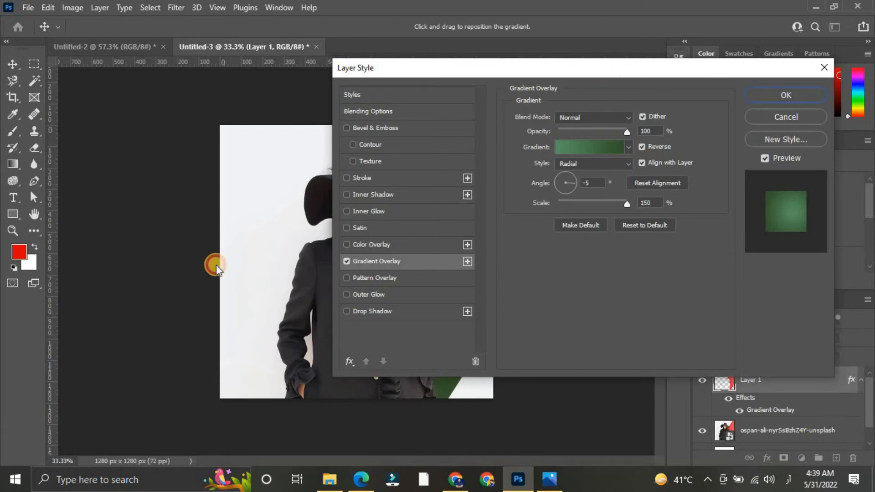
drag(608, 73, 34, 80)
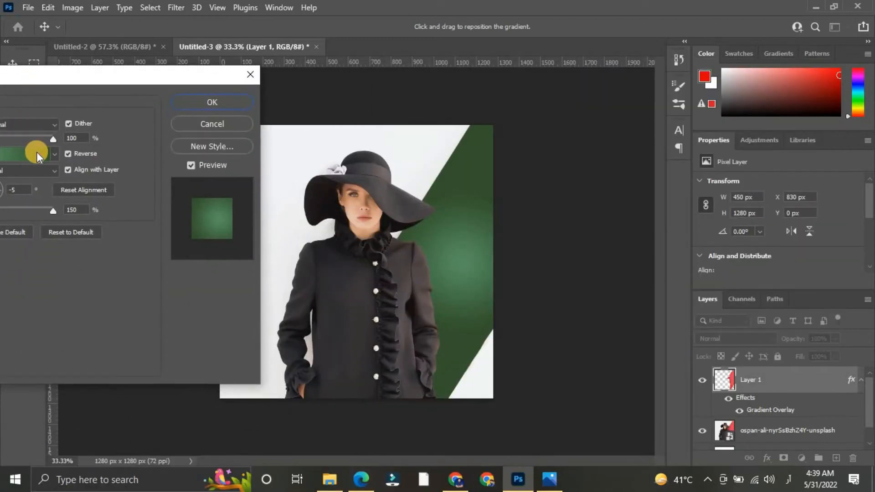
click(27, 154)
scroll(567, 136, down, 5)
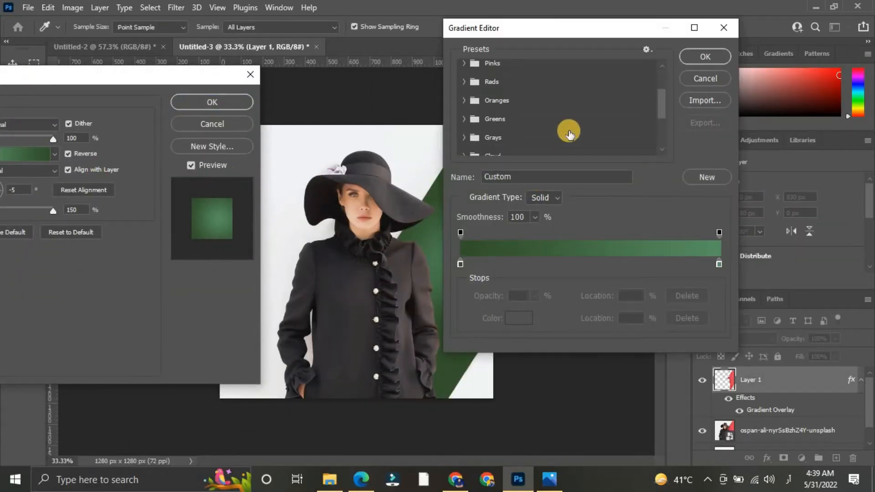
scroll(568, 134, down, 1)
click(470, 149)
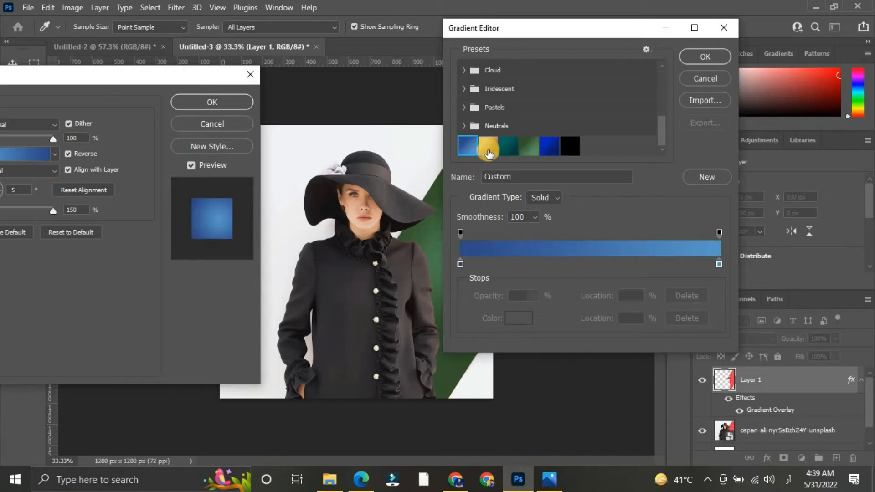
drag(656, 27, 785, 9)
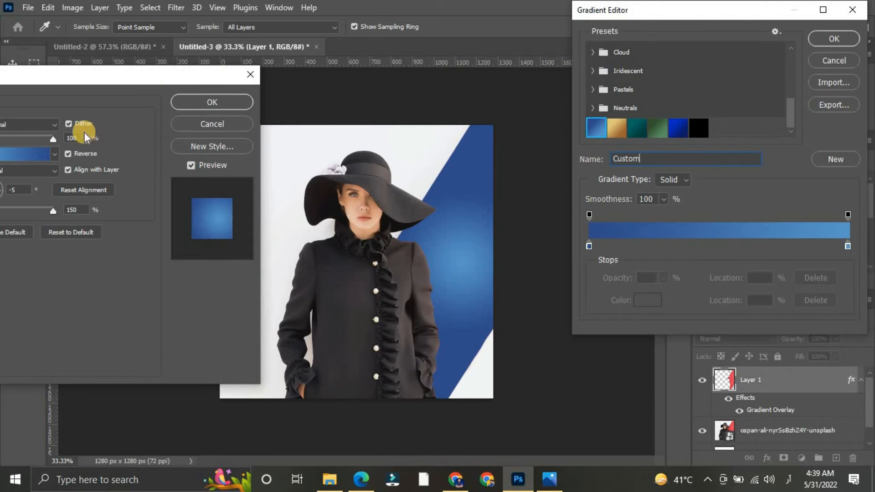
click(819, 41)
- Change the gradient overlay's style to Linear
drag(127, 72, 171, 56)
click(196, 145)
click(196, 155)
- Compare the gold, teal, green, dark blue and black gradient presets, then apply the overlay with the light-to-medium blue one
click(120, 132)
scroll(705, 103, down, 3)
scroll(705, 102, down, 2)
click(619, 128)
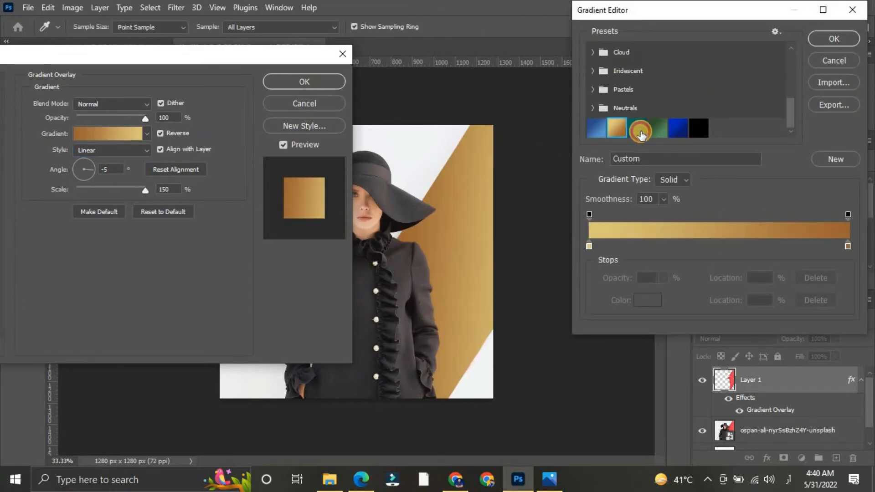
click(638, 129)
click(657, 130)
click(678, 129)
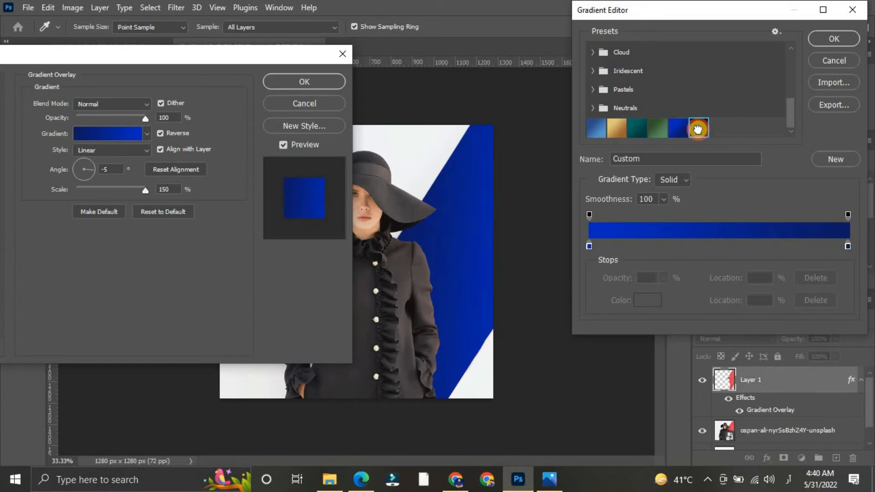
click(698, 129)
click(616, 128)
click(595, 130)
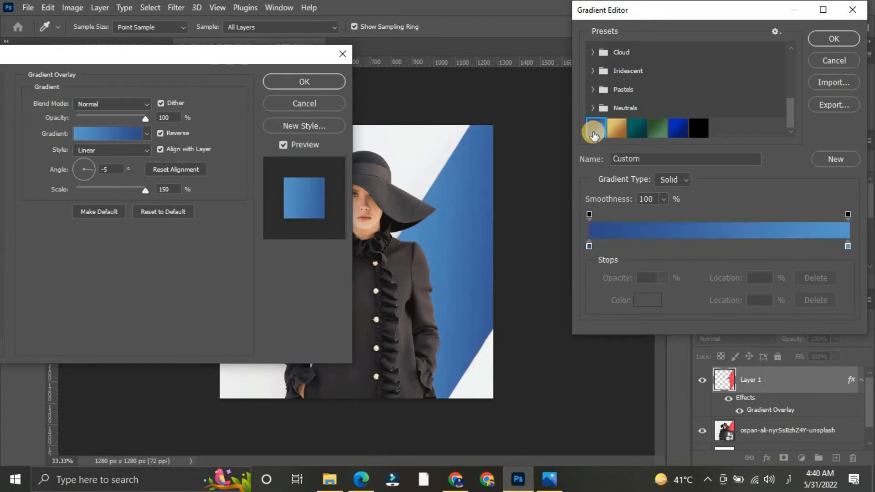
click(637, 129)
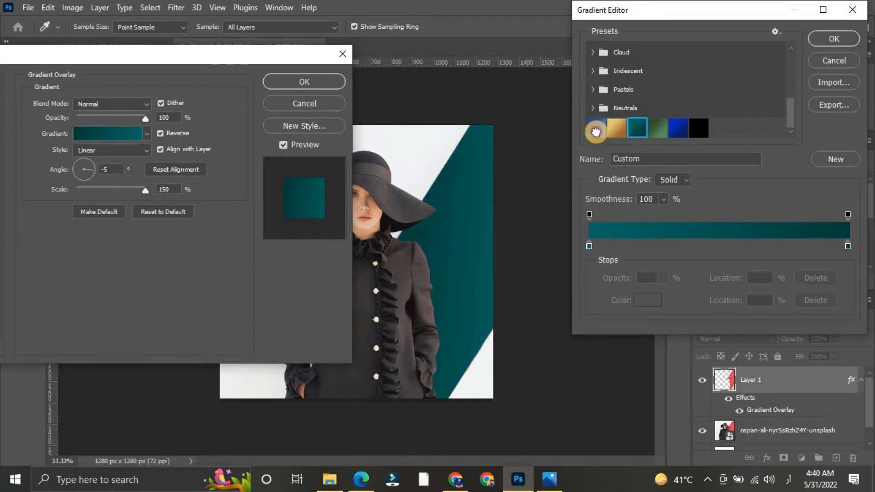
click(596, 131)
click(852, 40)
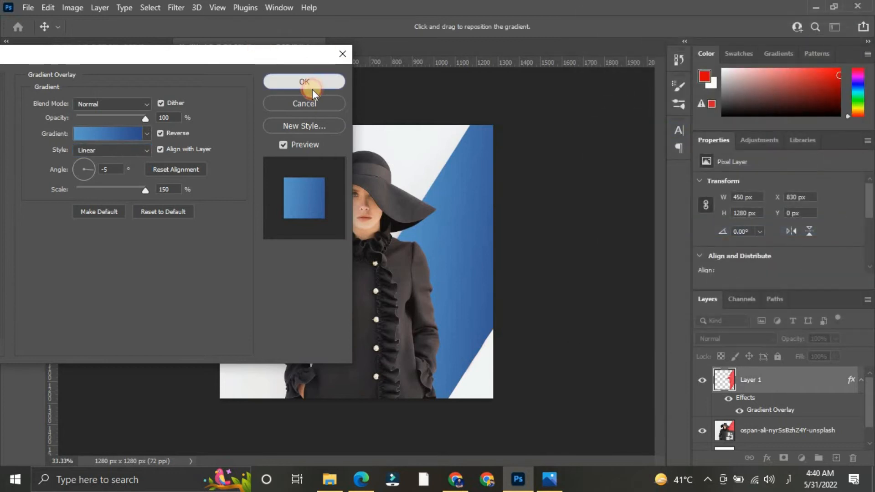
click(313, 87)
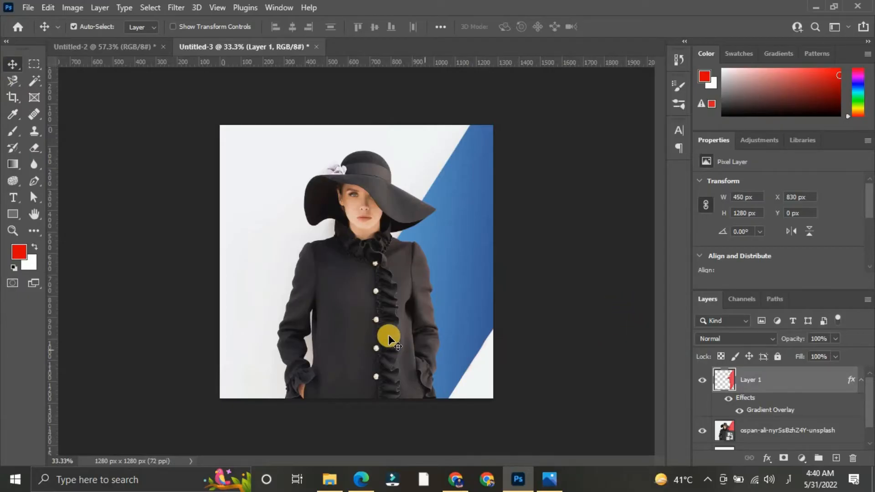
- Select the woman in the photo layer as the subject and copy her to a new layer
click(467, 346)
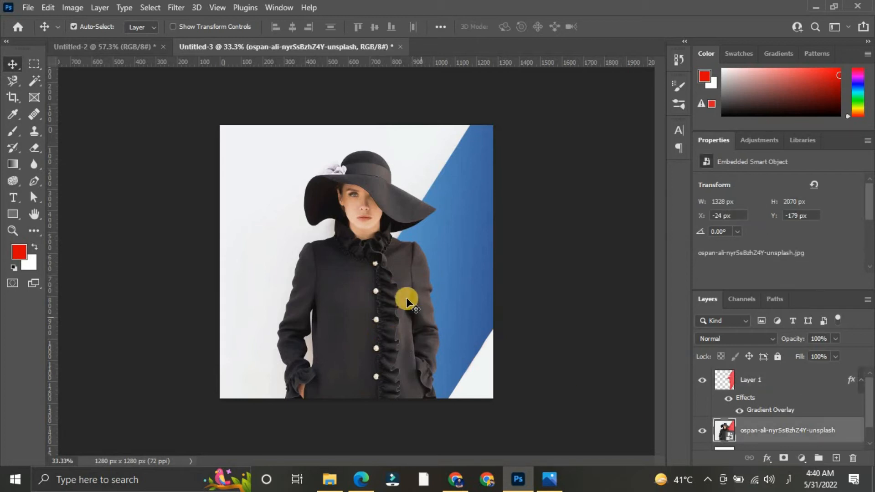
click(153, 9)
click(218, 157)
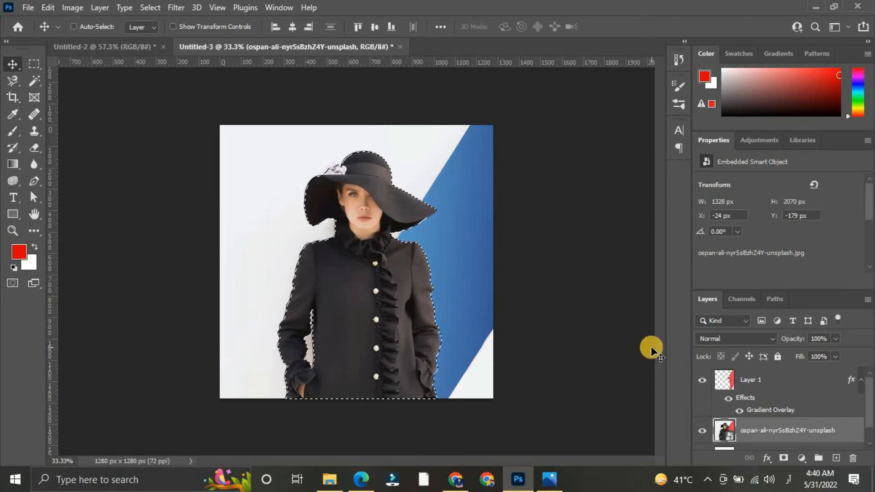
key(ctrl+j)
- Hide the original photo layer beneath the woman's cutout
scroll(701, 429, down, 2)
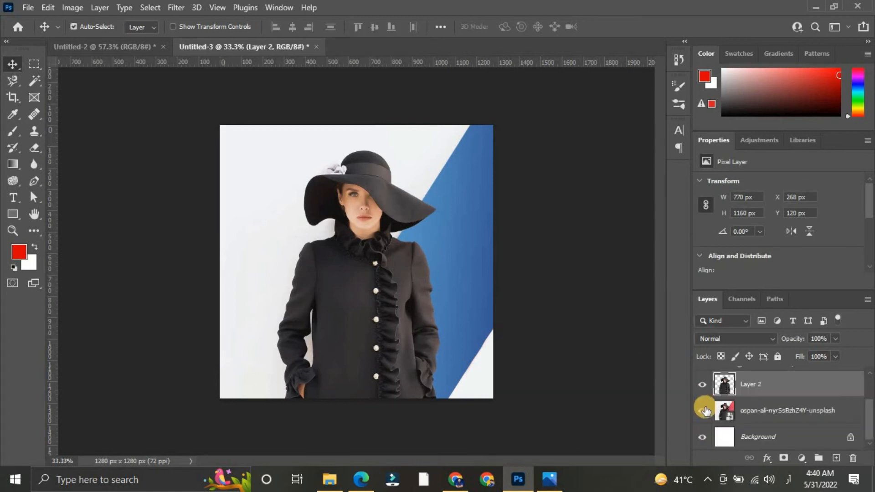
click(704, 411)
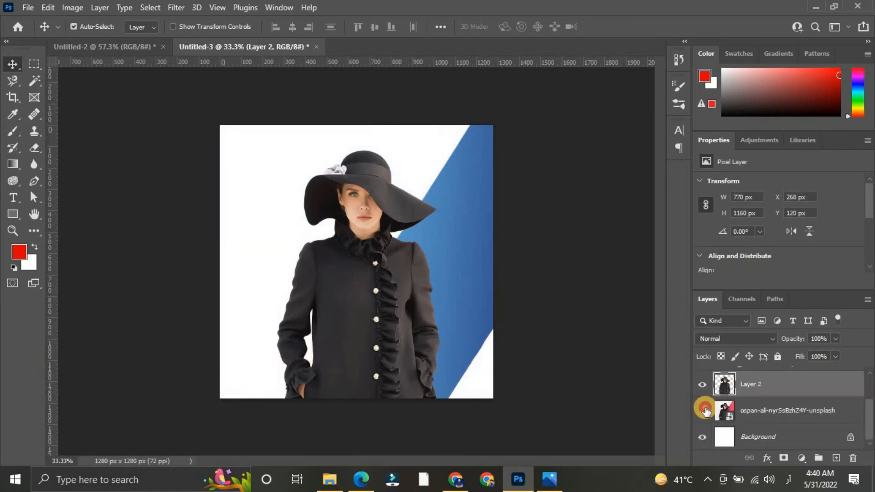
click(704, 411)
click(704, 411)
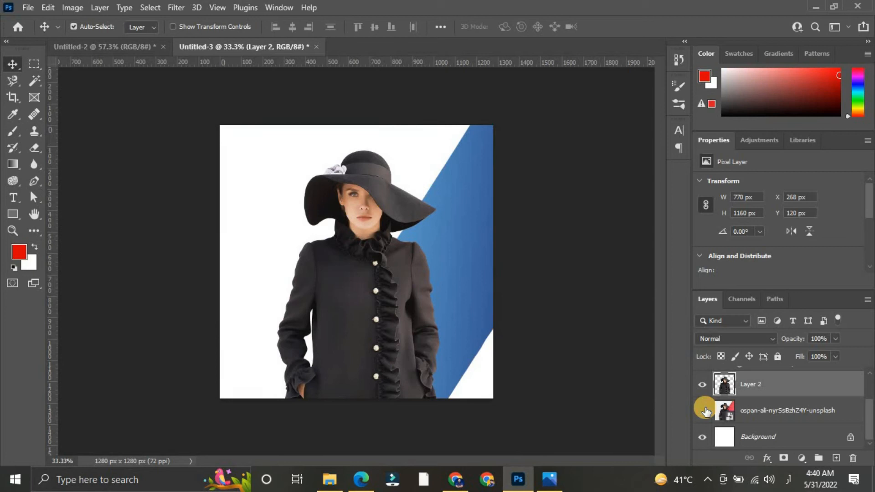
- Toggle the cutout layer's visibility off and on to check the isolated woman
click(702, 384)
click(699, 385)
click(700, 387)
click(700, 386)
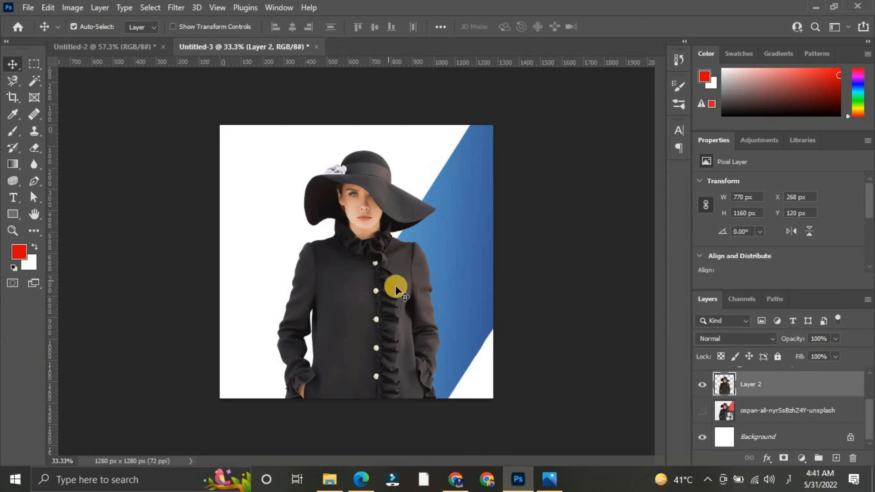
- Duplicate the woman's cutout and enlarge the copy to about 208%, placing it so her face fills the canvas's upper-left area
drag(343, 279, 320, 273)
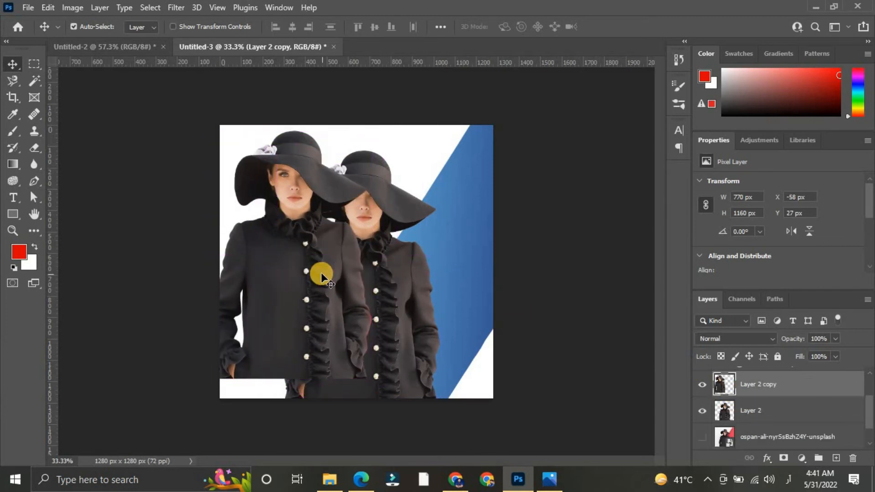
key(ctrl+t)
drag(371, 378, 482, 456)
drag(197, 136, 139, 37)
drag(302, 191, 267, 203)
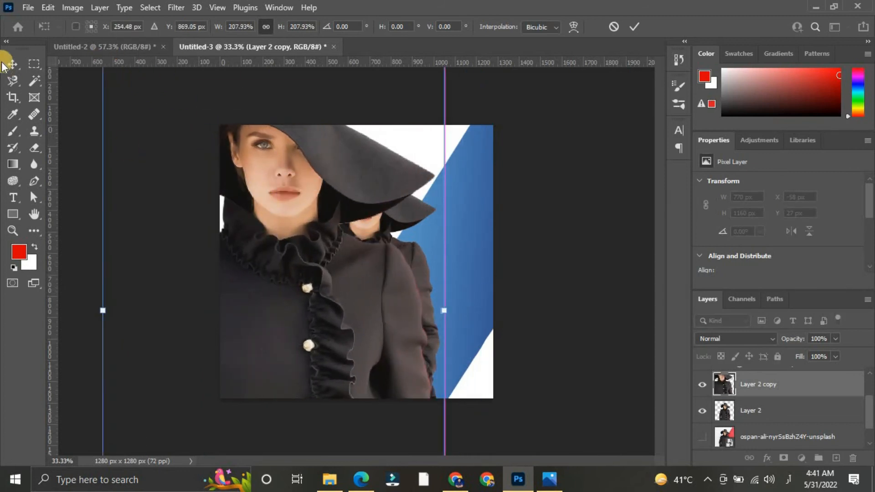
key(Return)
- Place the enlarged copy beneath the original cutout and lower its opacity to about 22%
mouse_move(765, 396)
mouse_down()
mouse_move(754, 377)
mouse_move(761, 410)
mouse_up()
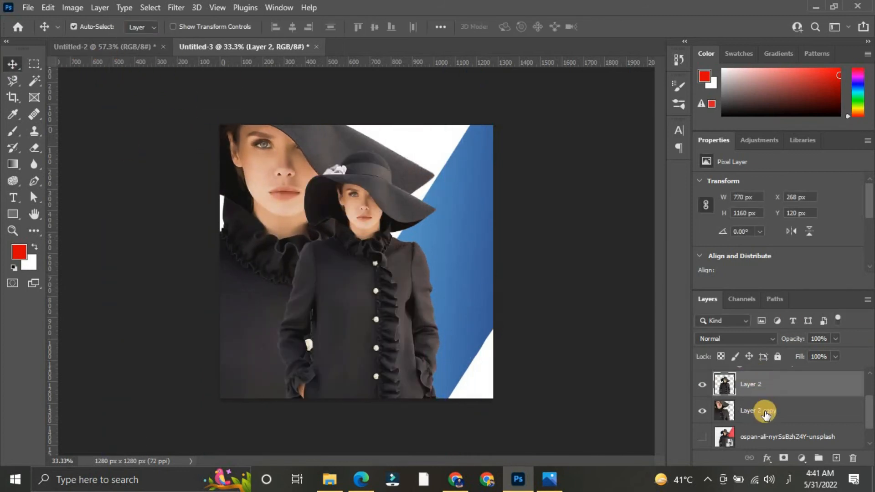
mouse_move(780, 339)
mouse_down()
mouse_move(802, 344)
mouse_move(793, 342)
mouse_up()
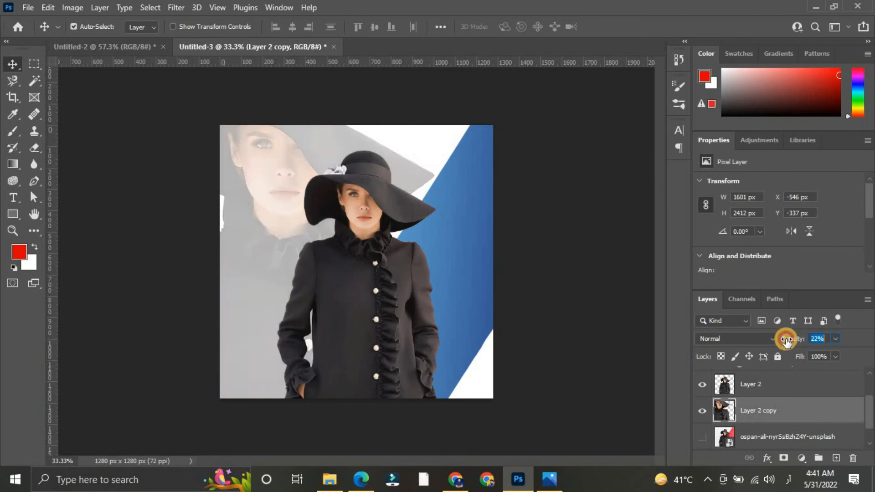
- Add a layer just above the background and draw a rectangle of about 1448 × 1469 px covering the whole canvas
scroll(746, 410, down, 1)
click(766, 440)
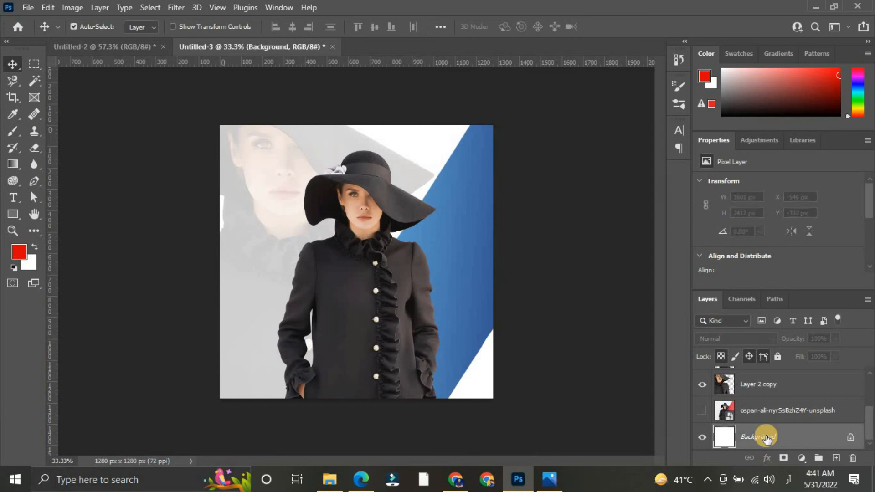
click(834, 458)
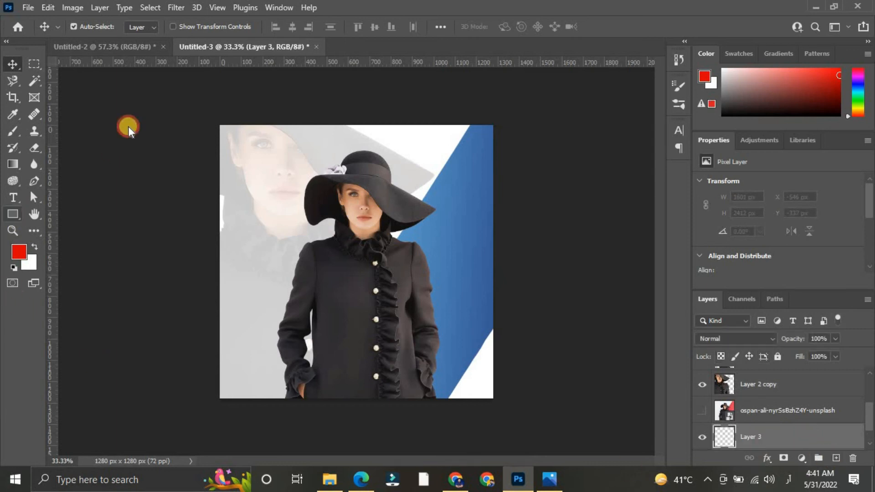
click(12, 215)
drag(200, 113, 510, 429)
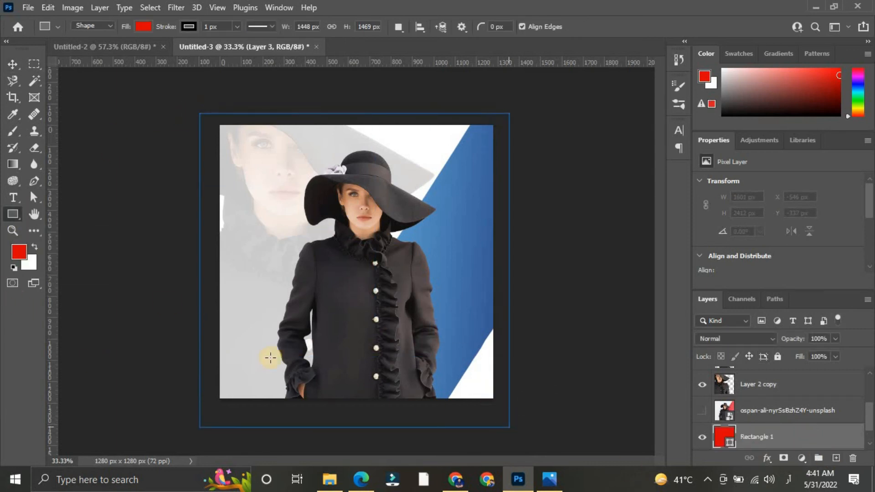
click(12, 64)
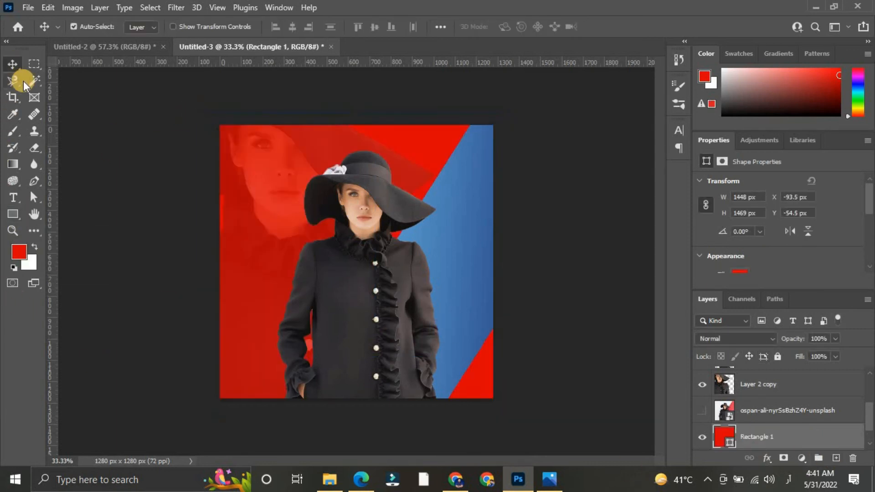
- Add a gradient overlay to the full-canvas rectangle, comparing the teal and green presets and choosing the dark teal one
double_click(821, 442)
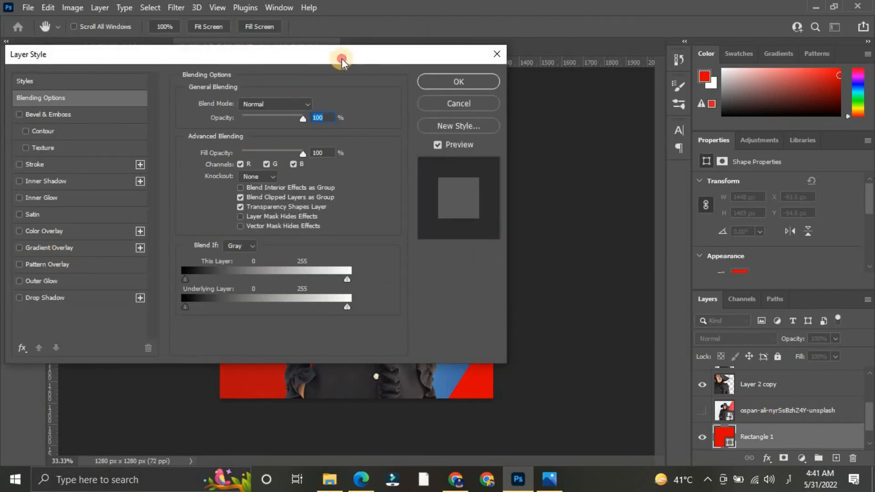
drag(341, 58, 869, 49)
click(602, 237)
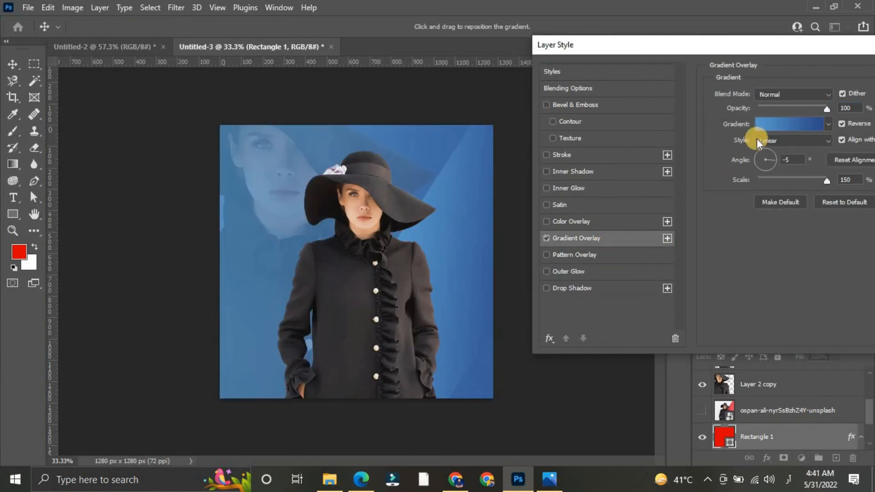
click(767, 123)
scroll(676, 106, down, 5)
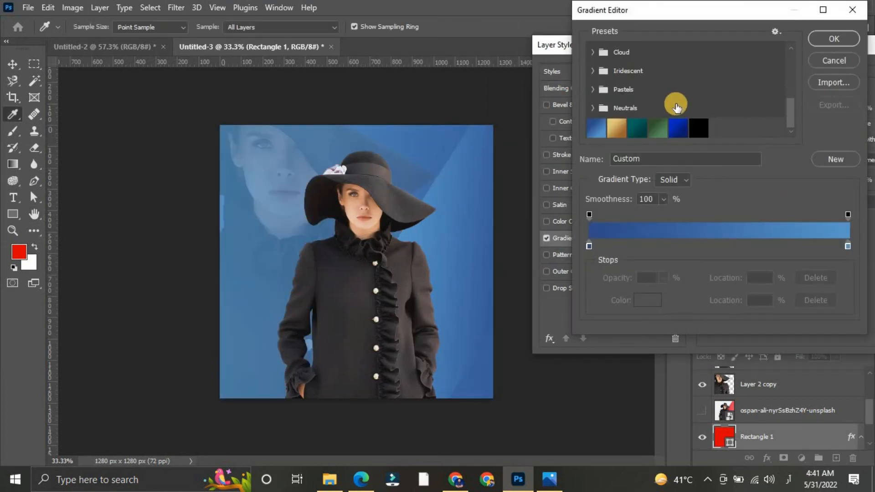
click(637, 127)
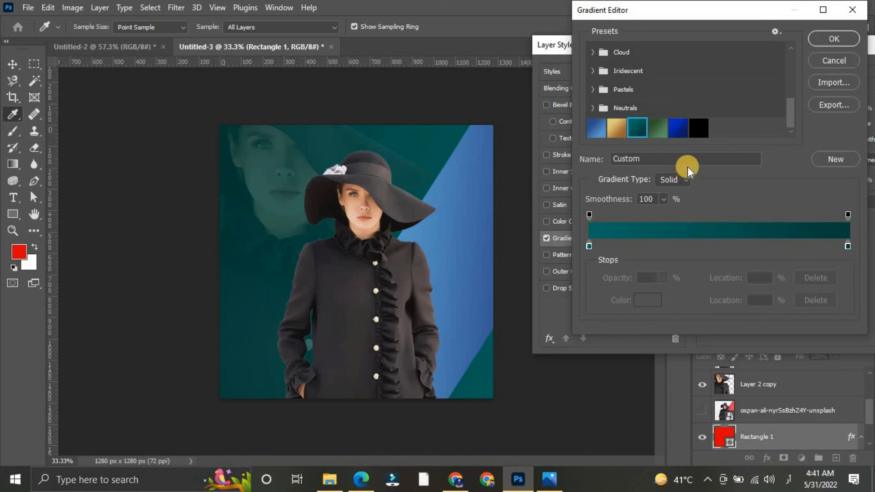
click(665, 132)
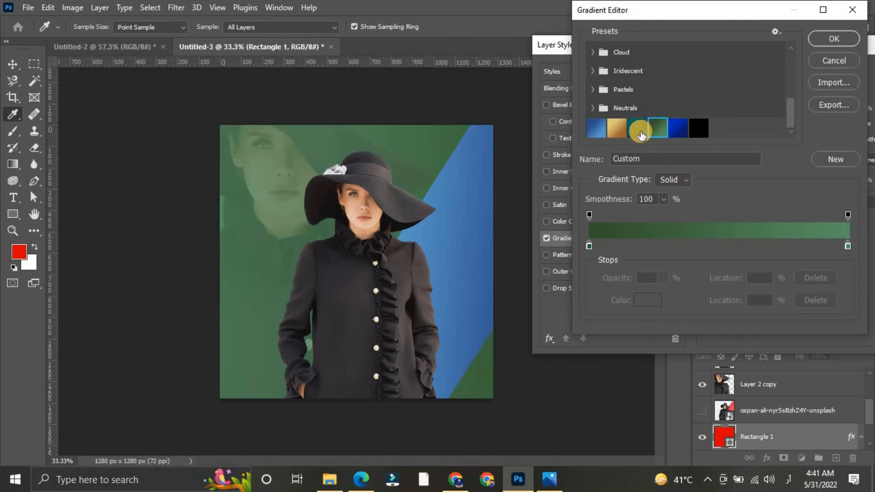
click(637, 127)
click(845, 37)
- Set the rectangle's gradient overlay style to Radial and apply the layer style
drag(840, 45, 735, 49)
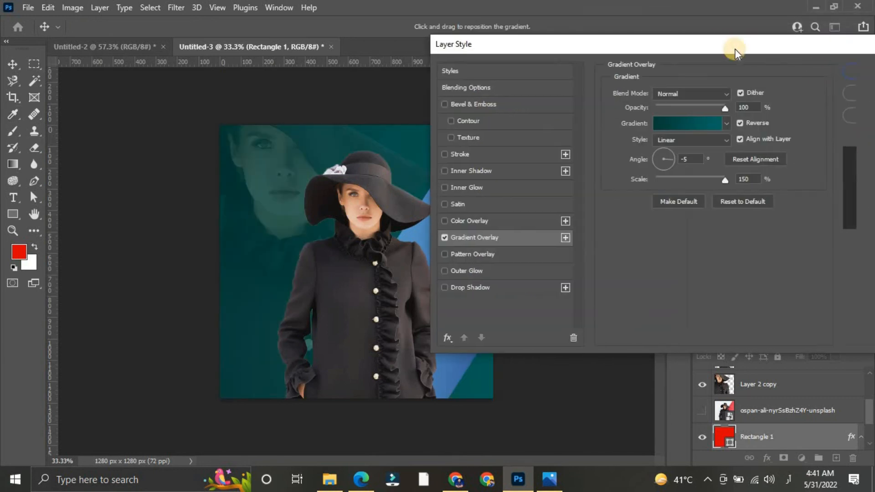
click(684, 159)
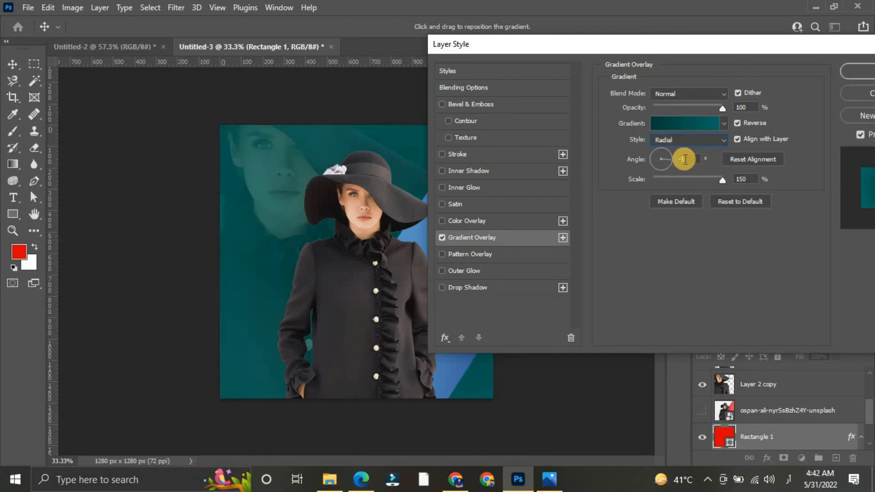
click(847, 68)
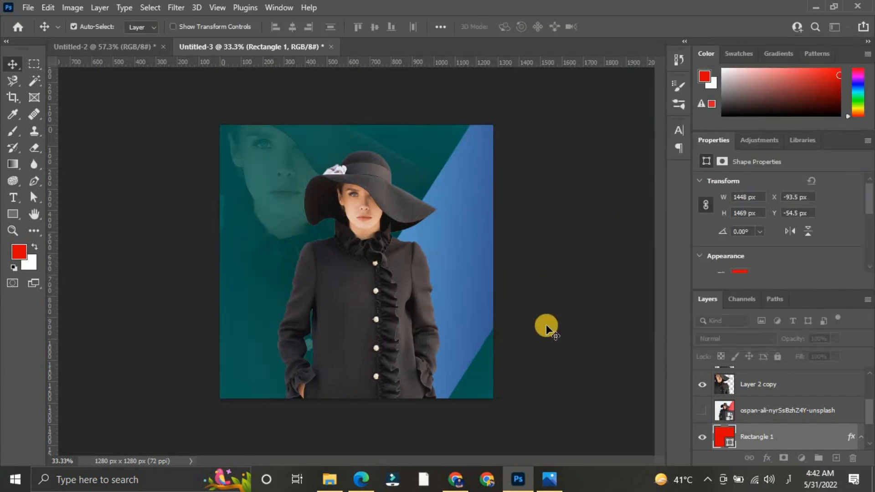
- Change the gradient overlay of the blue diagonal background shape to the dark teal preset and apply it
click(467, 275)
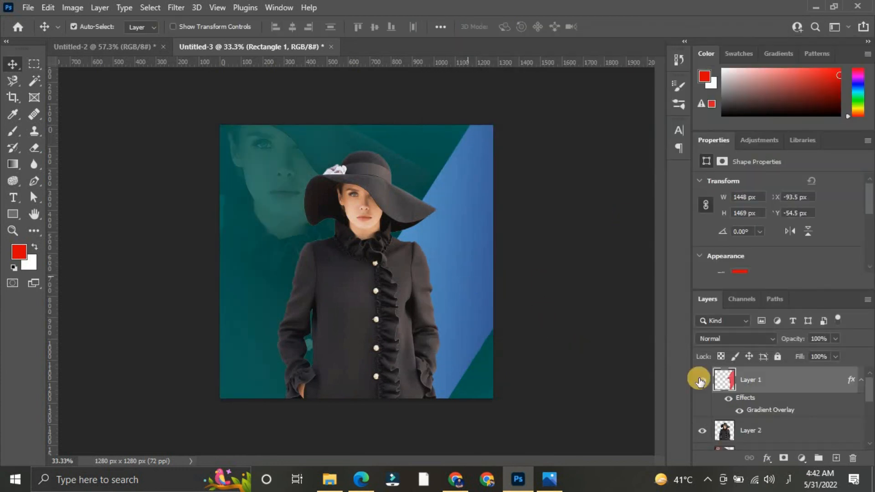
double_click(834, 385)
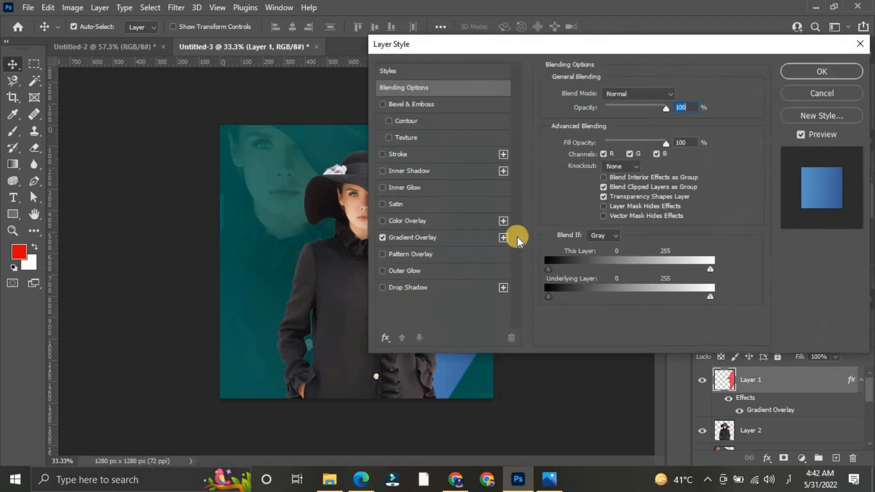
click(444, 239)
click(635, 124)
scroll(634, 117, down, 6)
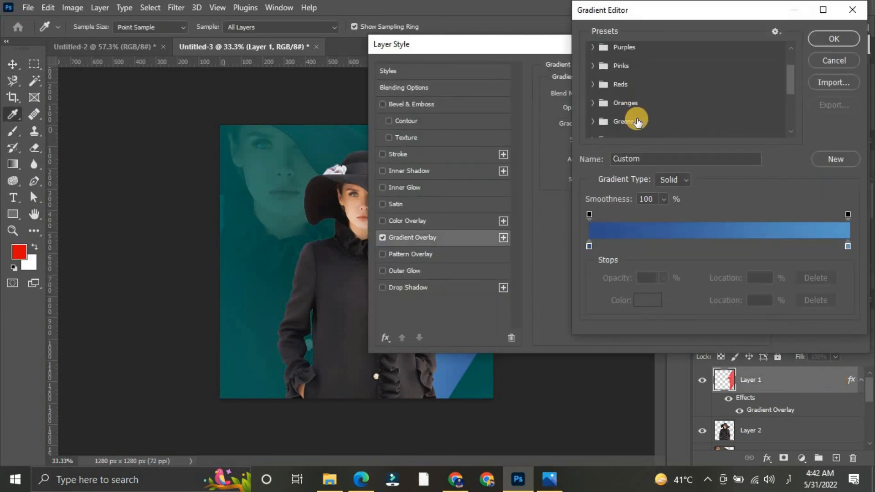
click(635, 124)
click(834, 39)
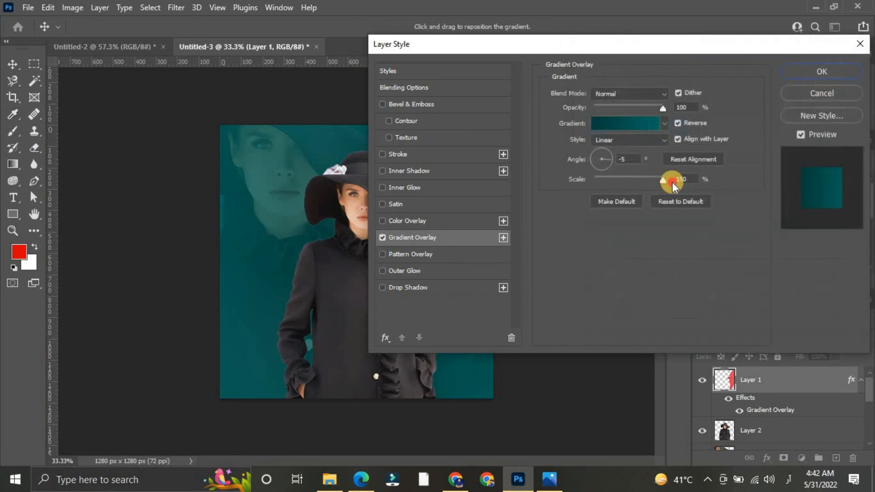
drag(704, 45, 78, 298)
click(187, 321)
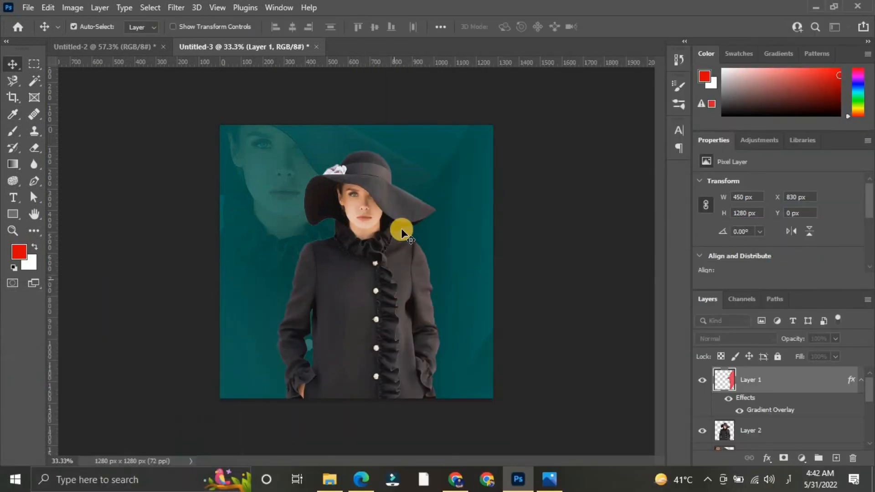